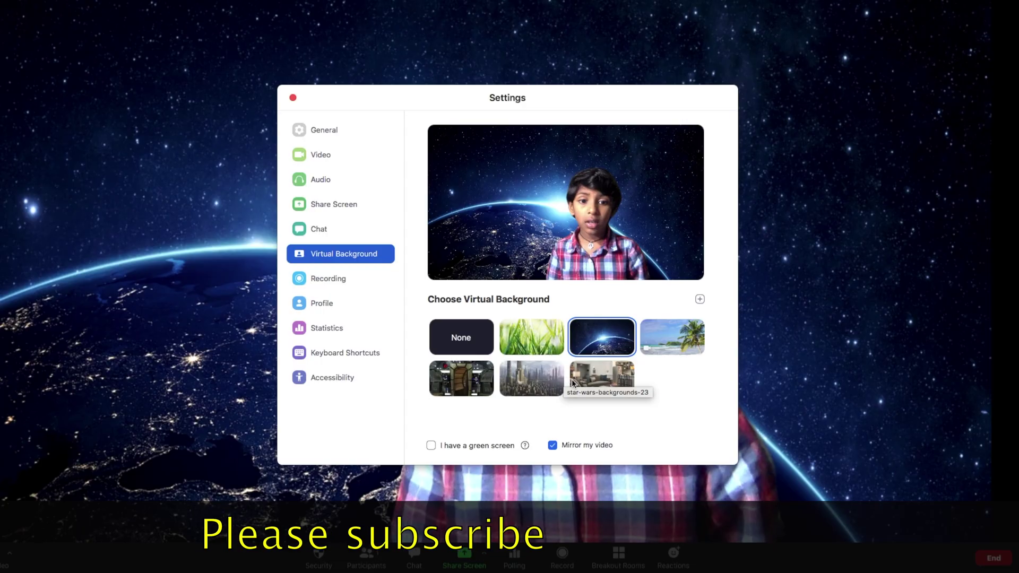
# - Dismiss the intro clip to reach the Mac desktop showing the zoom-bg folder and myzoom-video file
pyautogui.click(604, 396)
pyautogui.click(578, 340)
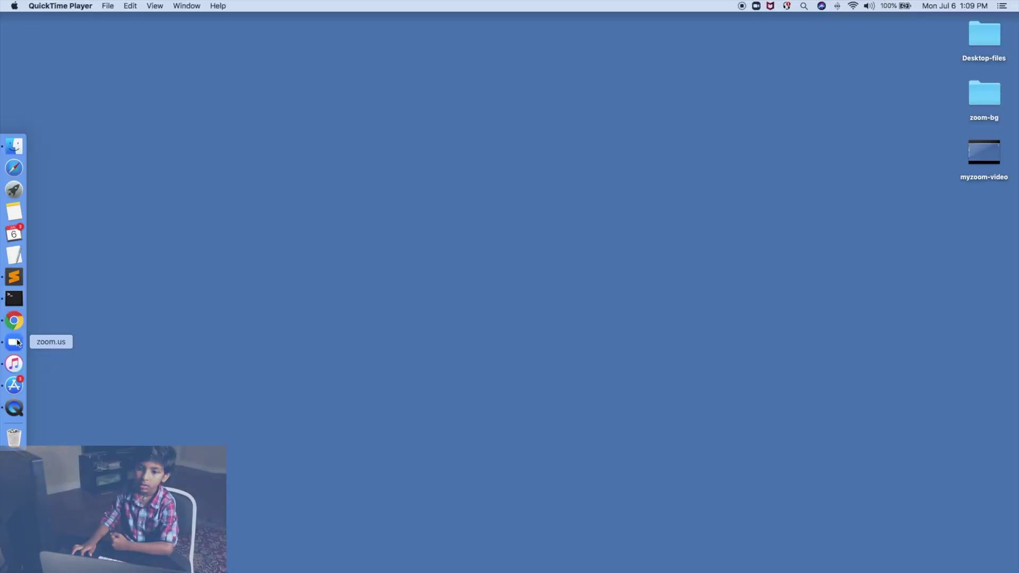
# - Launch Zoom from the Dock and open Preferences to the Virtual Background page
pyautogui.click(15, 342)
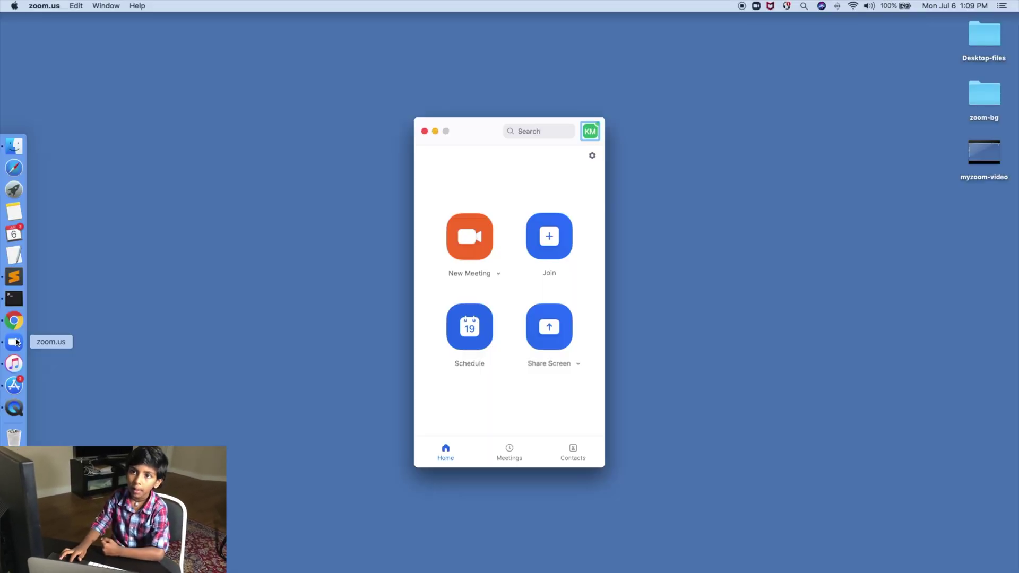
pyautogui.click(36, 8)
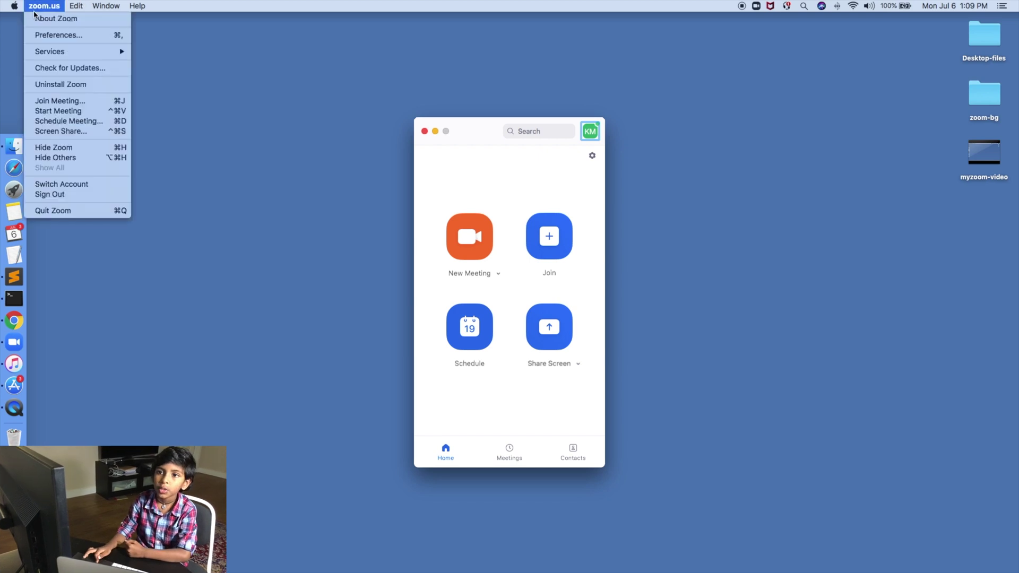
pyautogui.click(50, 35)
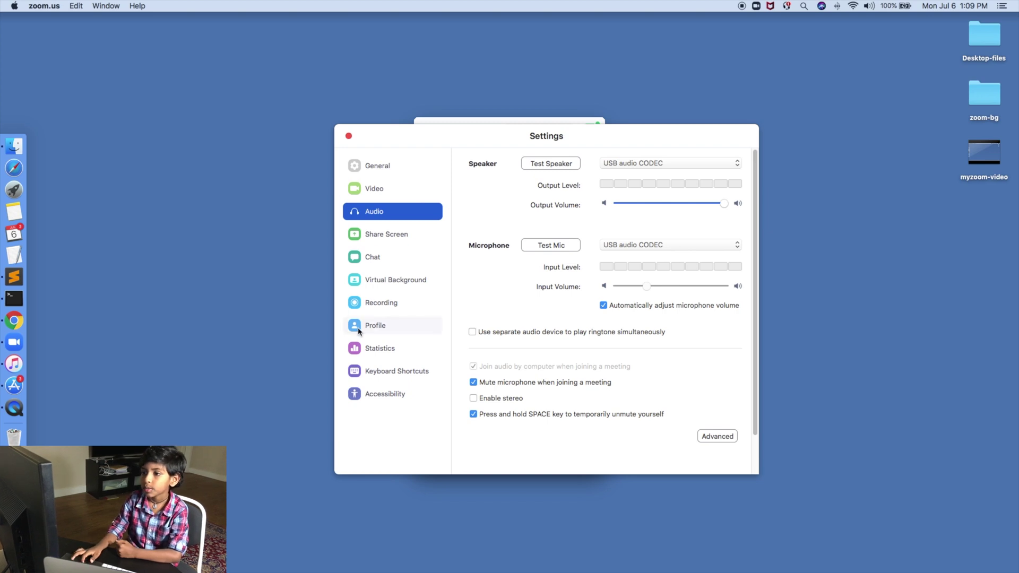
pyautogui.click(401, 279)
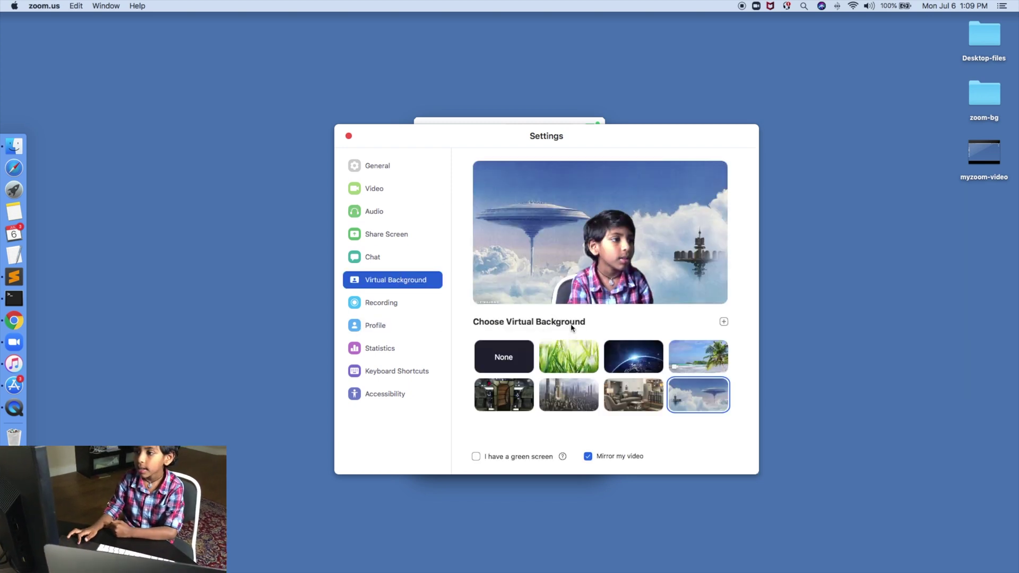
# - Try the earth, cockpit and grass backgrounds, settle on grass, and close Settings
pyautogui.click(644, 357)
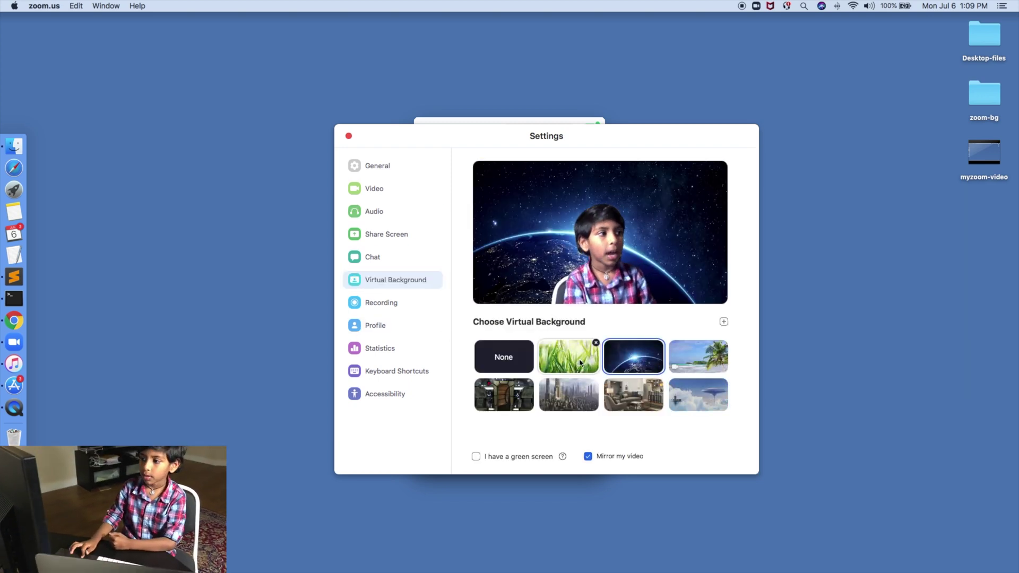
pyautogui.click(516, 394)
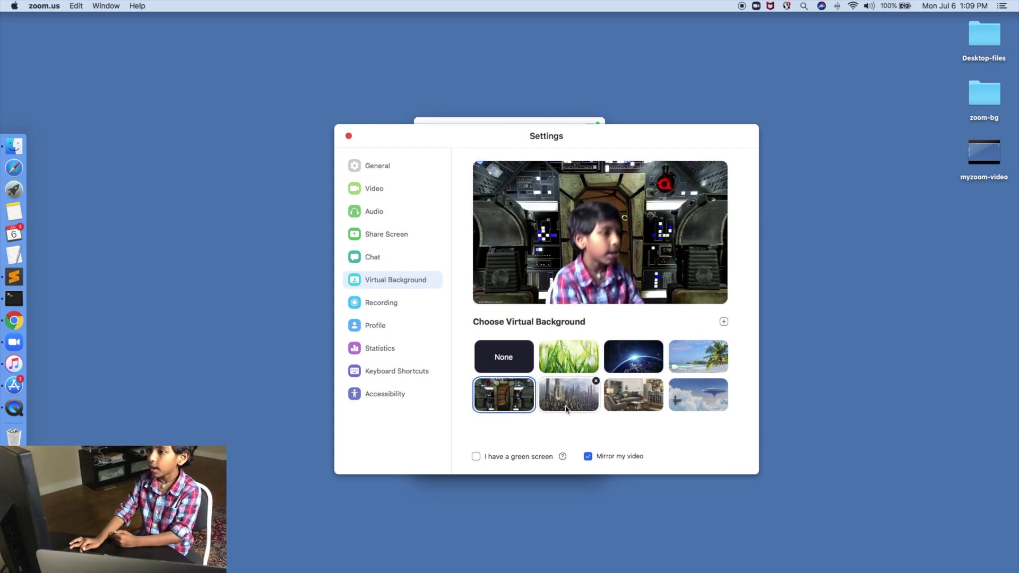
pyautogui.click(586, 352)
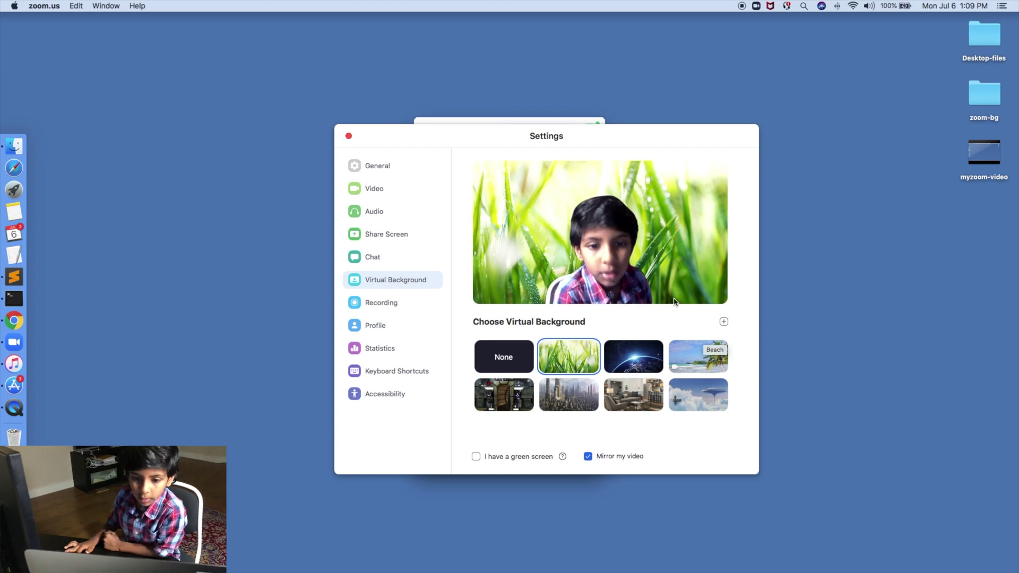
pyautogui.click(647, 354)
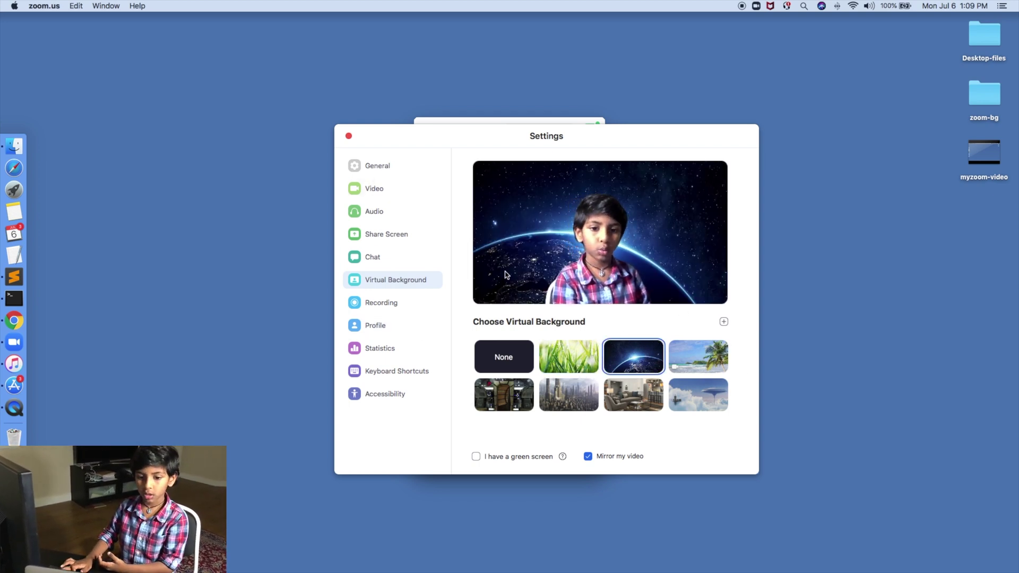
pyautogui.click(553, 347)
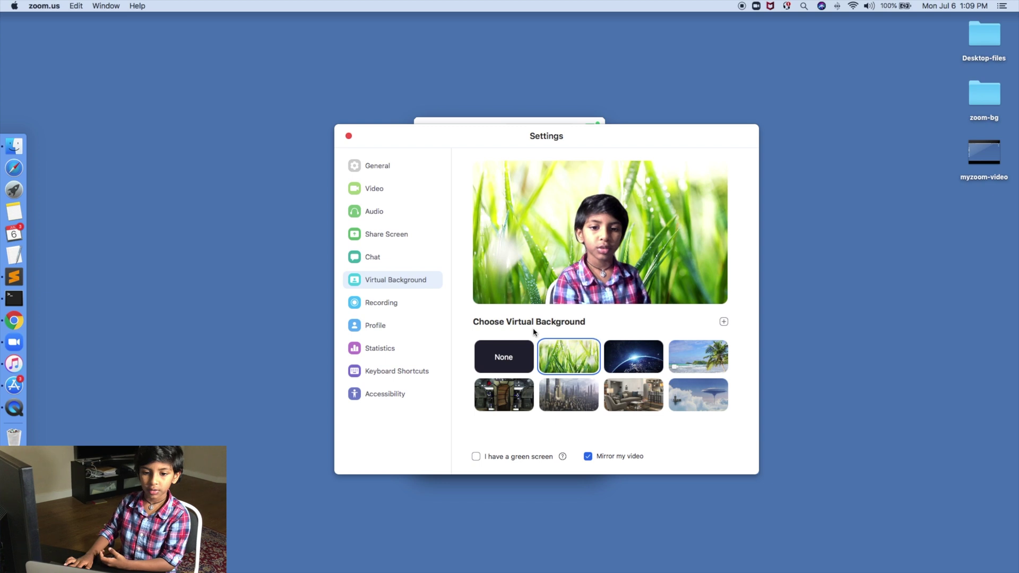
pyautogui.click(347, 137)
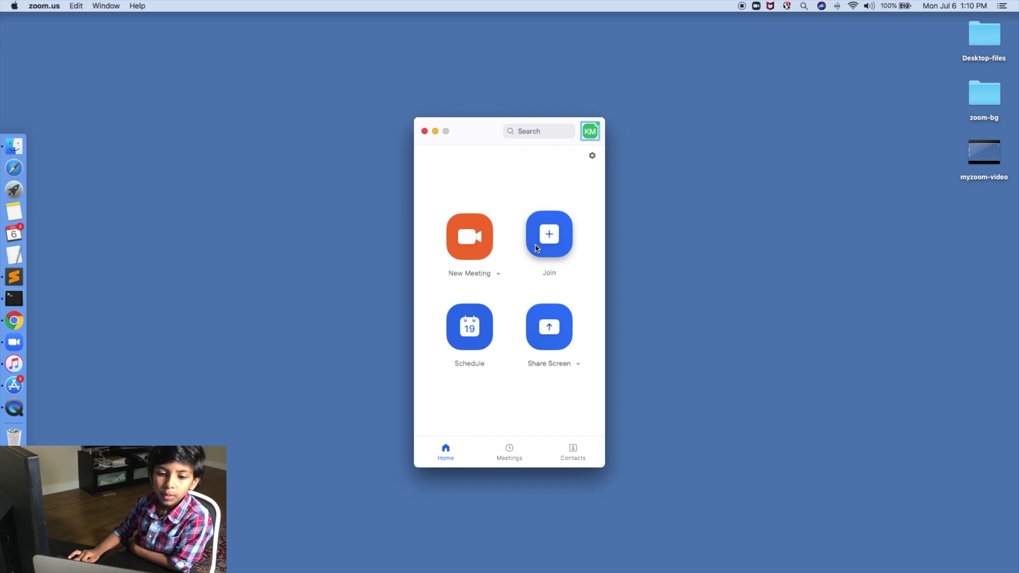
# - Start a New Meeting from the Zoom home window, showing the grass background
pyautogui.click(467, 250)
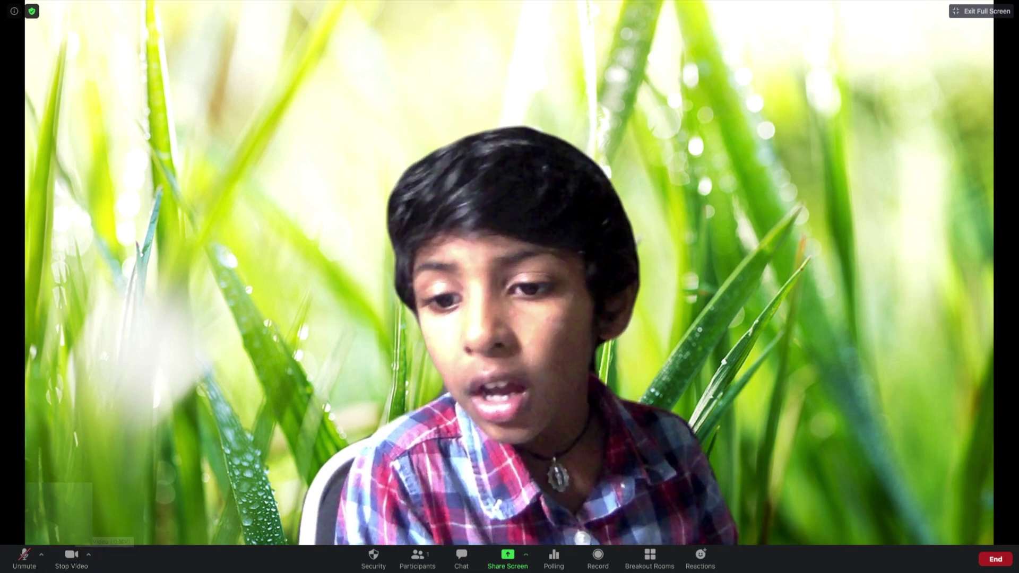
# - Switch the meeting background to the Beach image, then open the add-custom-background options
pyautogui.click(89, 556)
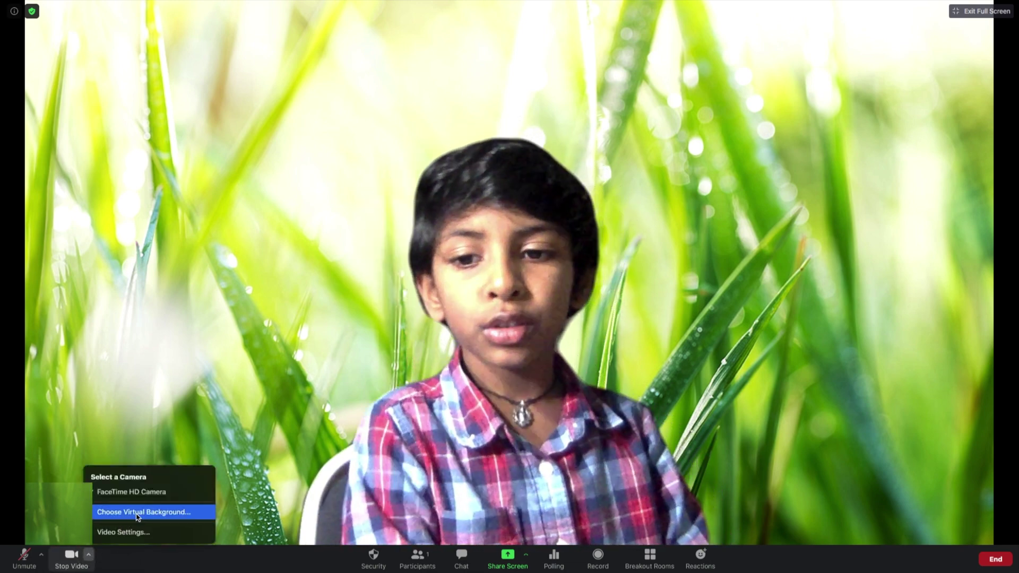
pyautogui.click(138, 512)
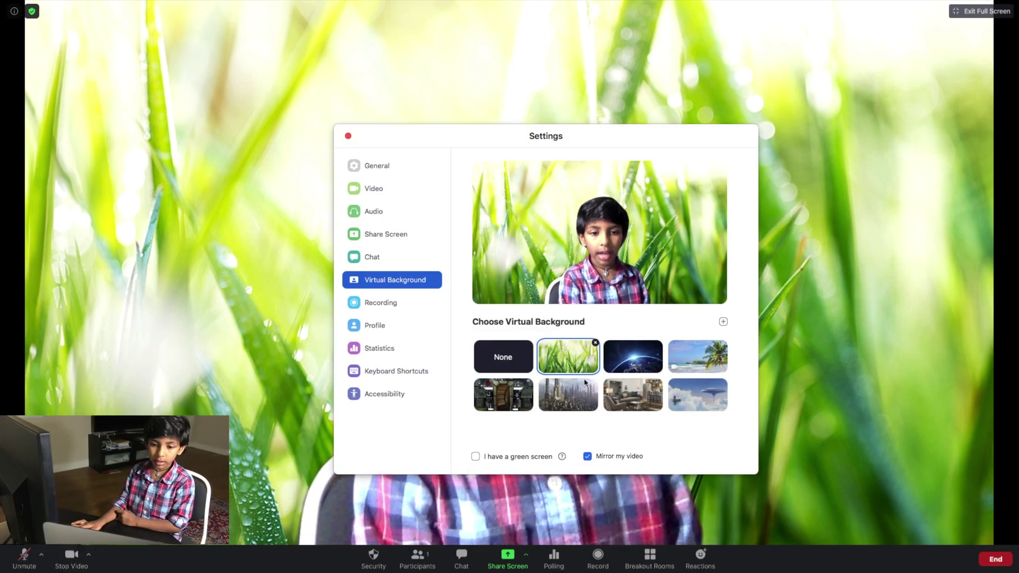
pyautogui.click(709, 365)
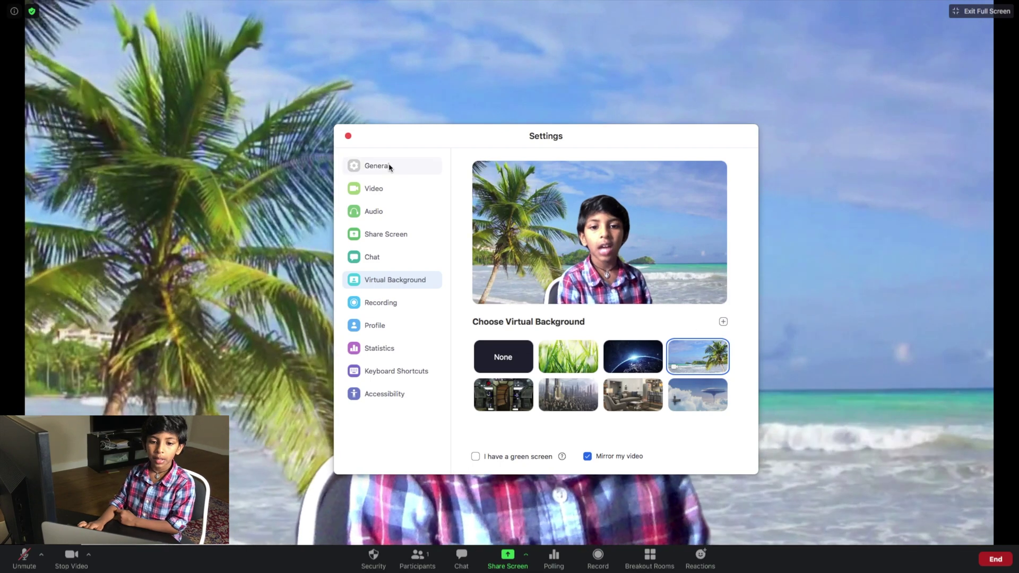
pyautogui.click(348, 136)
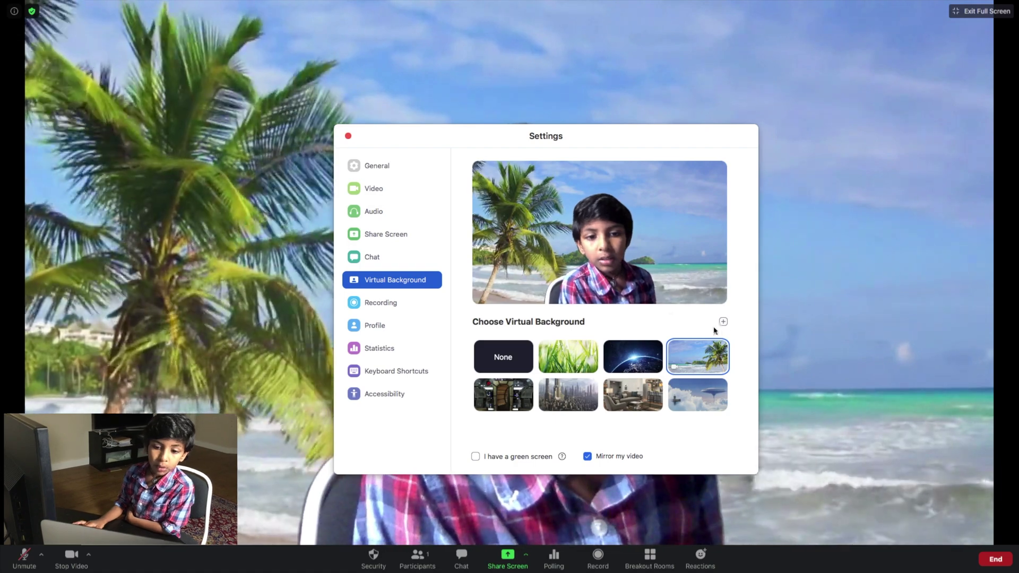
pyautogui.click(724, 322)
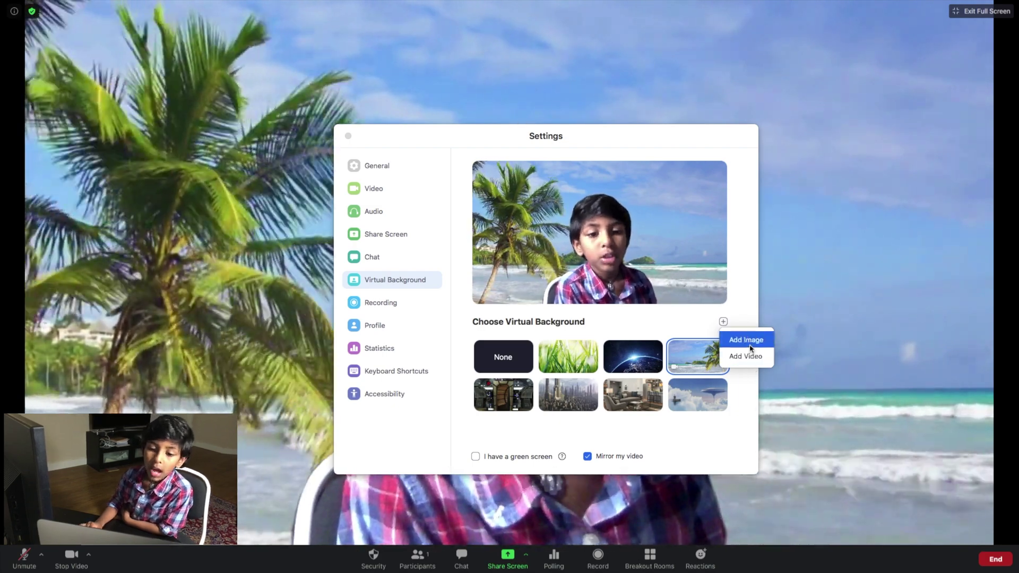
# - Add road-image.JPG from zoom-bg/attachments as a virtual background and apply it in the meeting
pyautogui.click(745, 341)
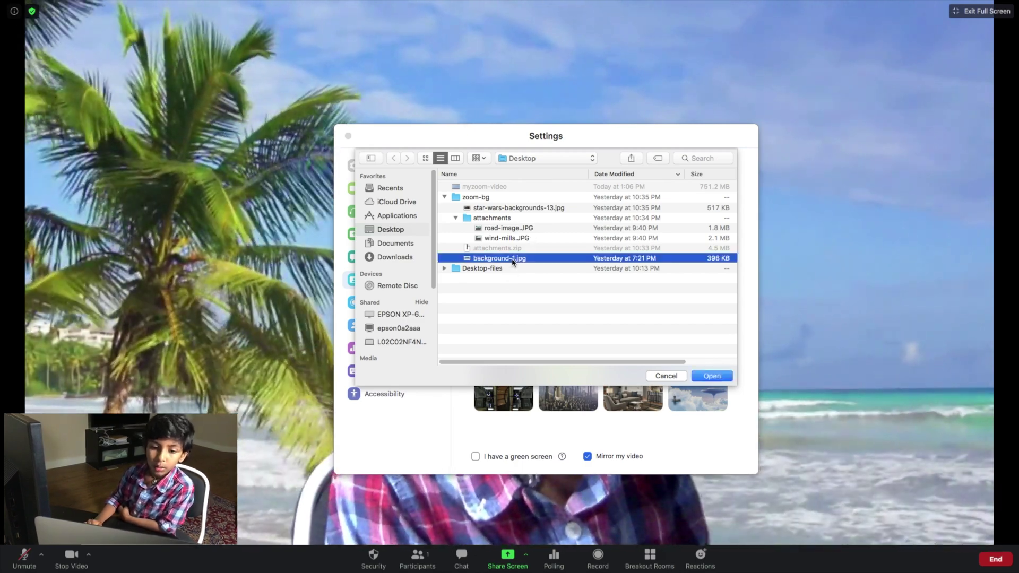
pyautogui.click(523, 229)
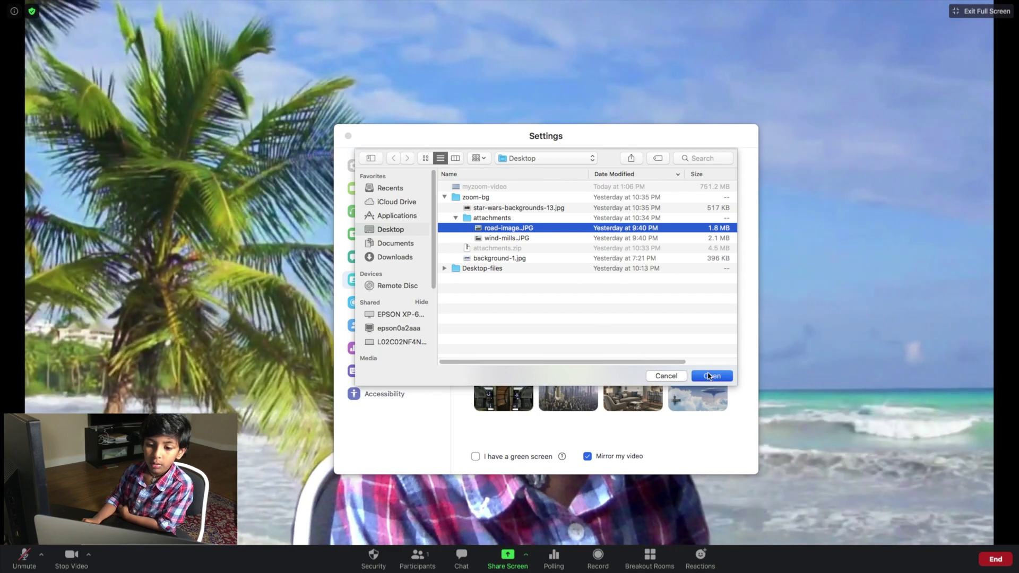
pyautogui.click(710, 376)
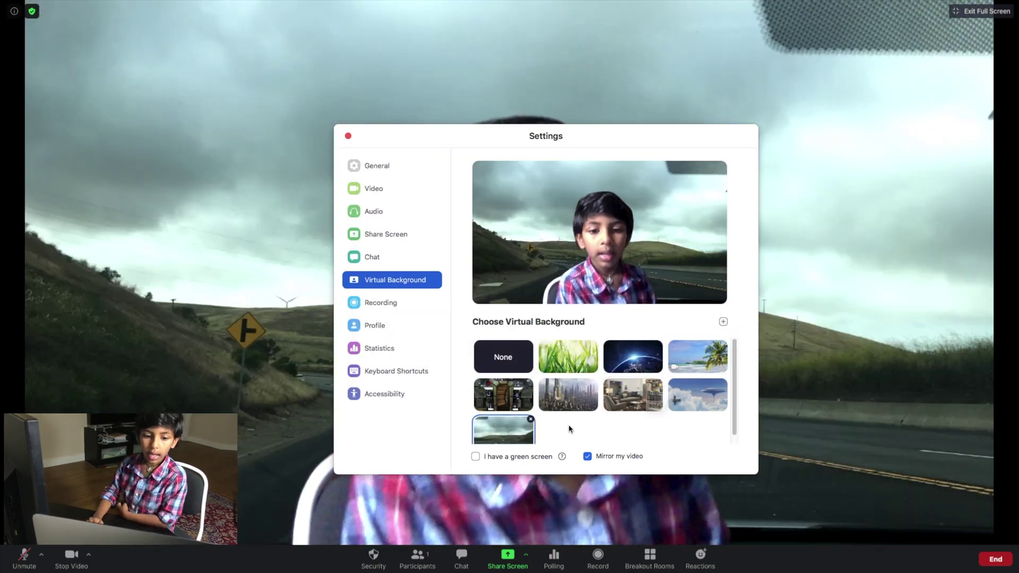
pyautogui.scroll(-1, 568, 428)
pyautogui.click(319, 237)
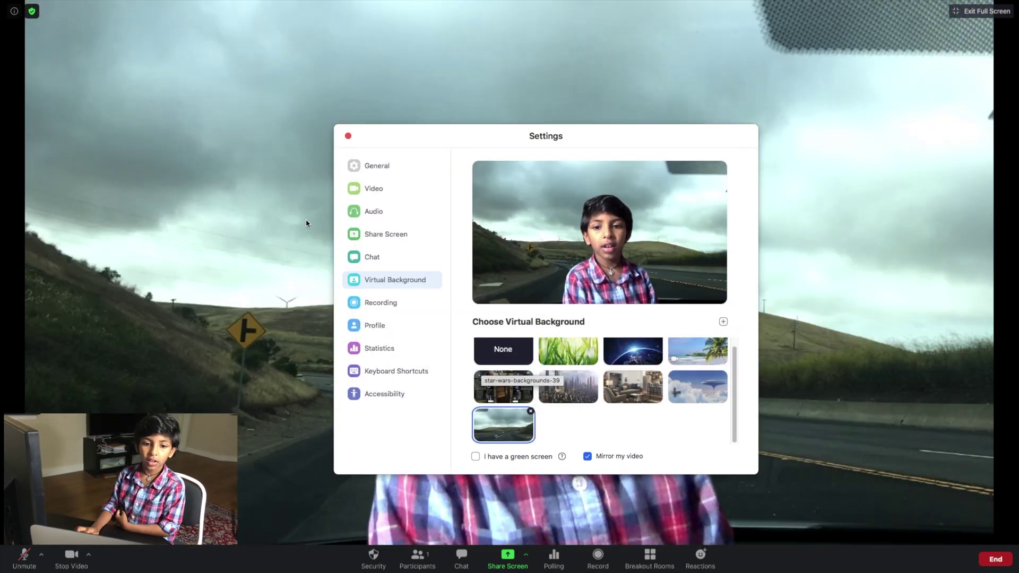
pyautogui.click(348, 136)
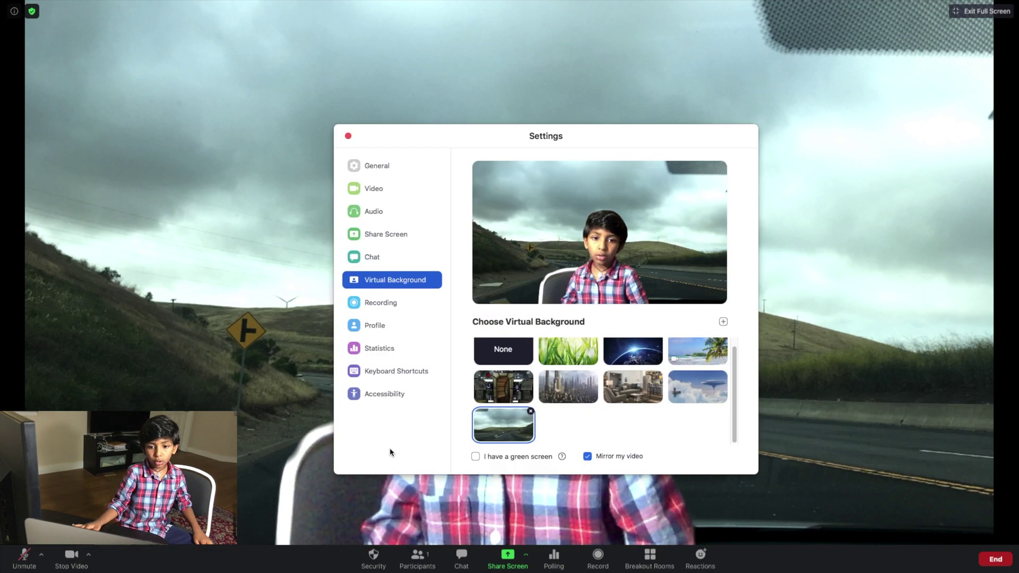
pyautogui.click(587, 456)
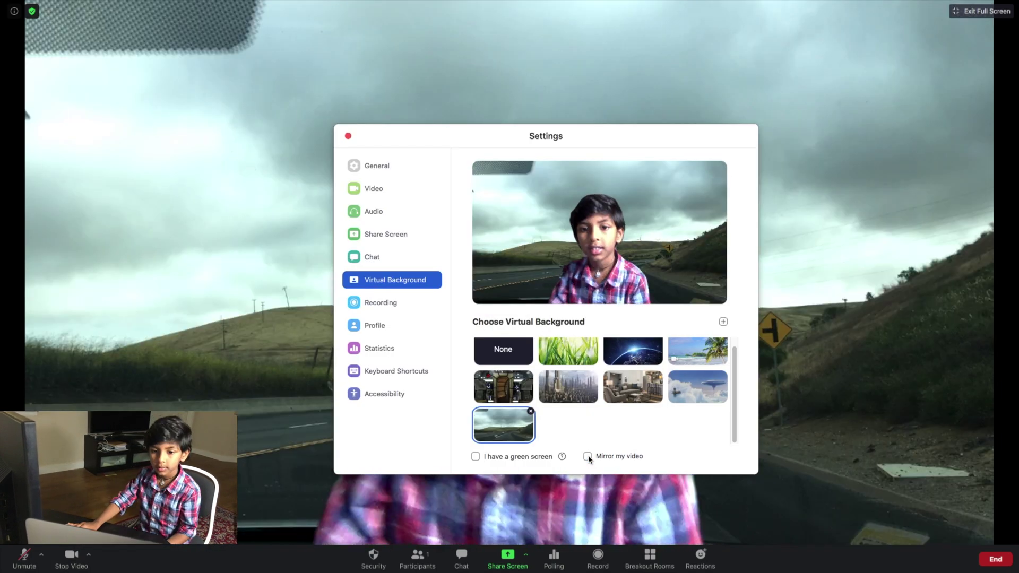
pyautogui.click(587, 456)
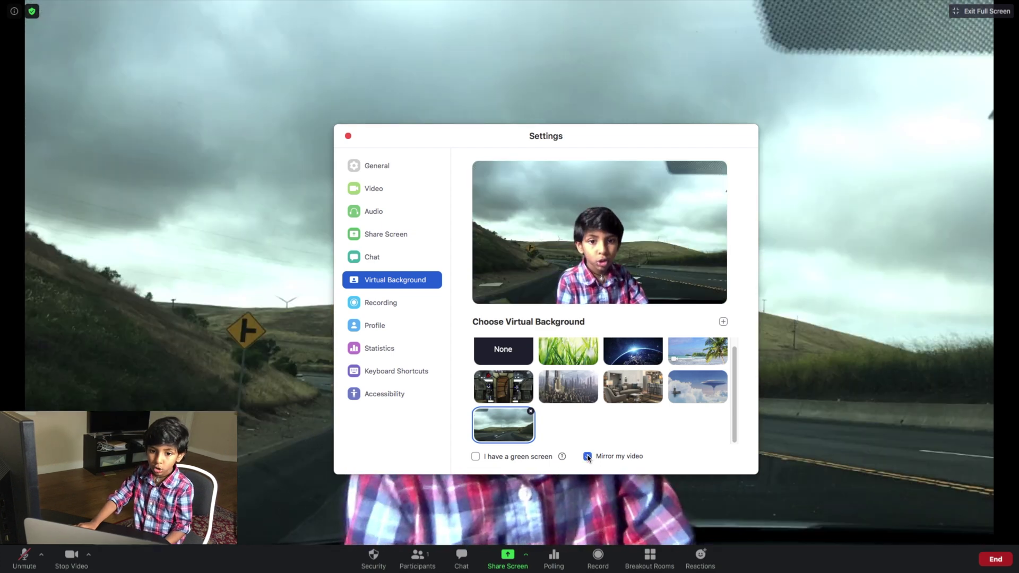
pyautogui.click(587, 456)
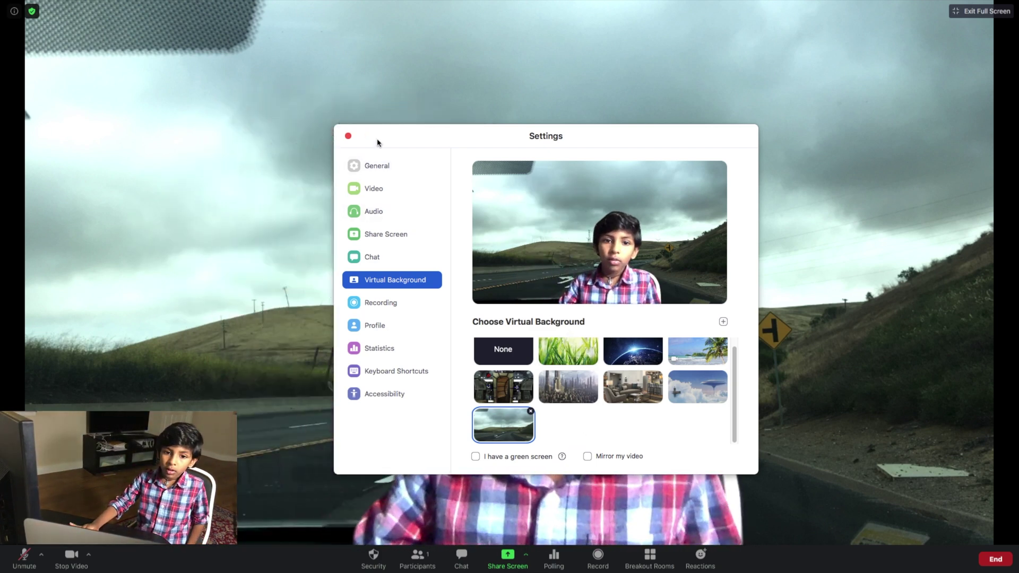
pyautogui.click(347, 136)
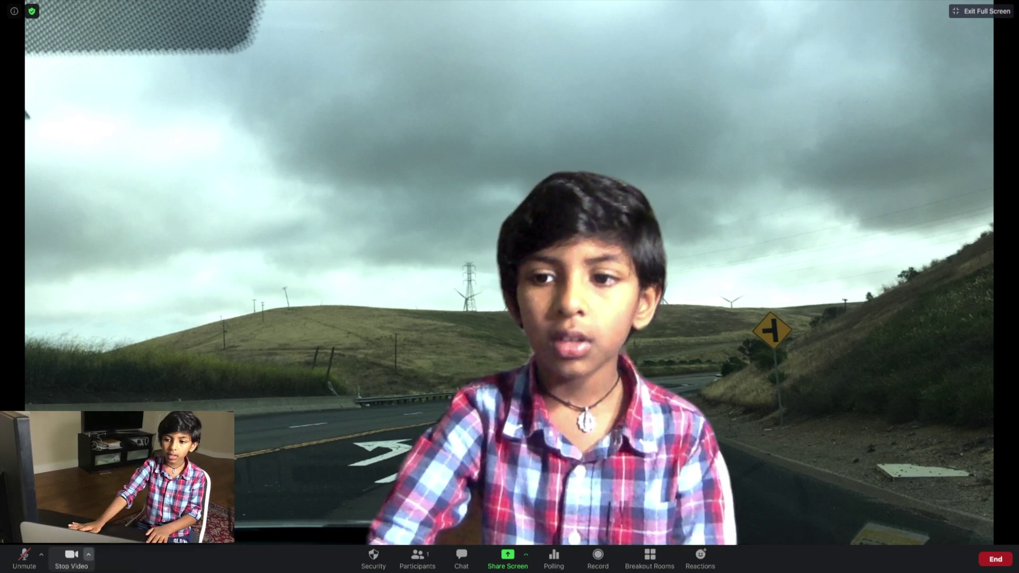
# - Preview the futuristic city and cloud-city backgrounds, then delete the cloud-city image from the collection
pyautogui.click(89, 557)
pyautogui.click(122, 525)
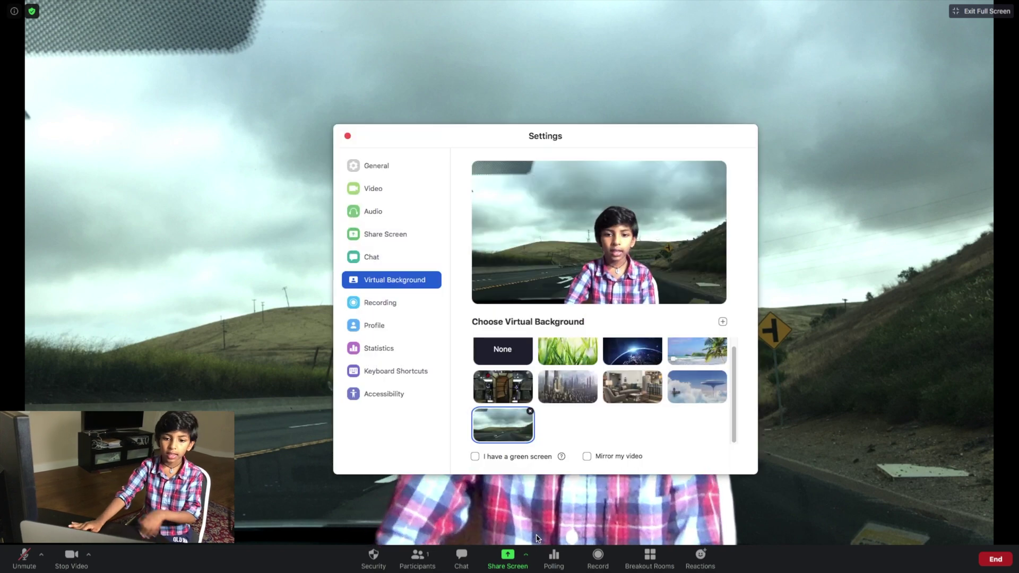
pyautogui.click(562, 398)
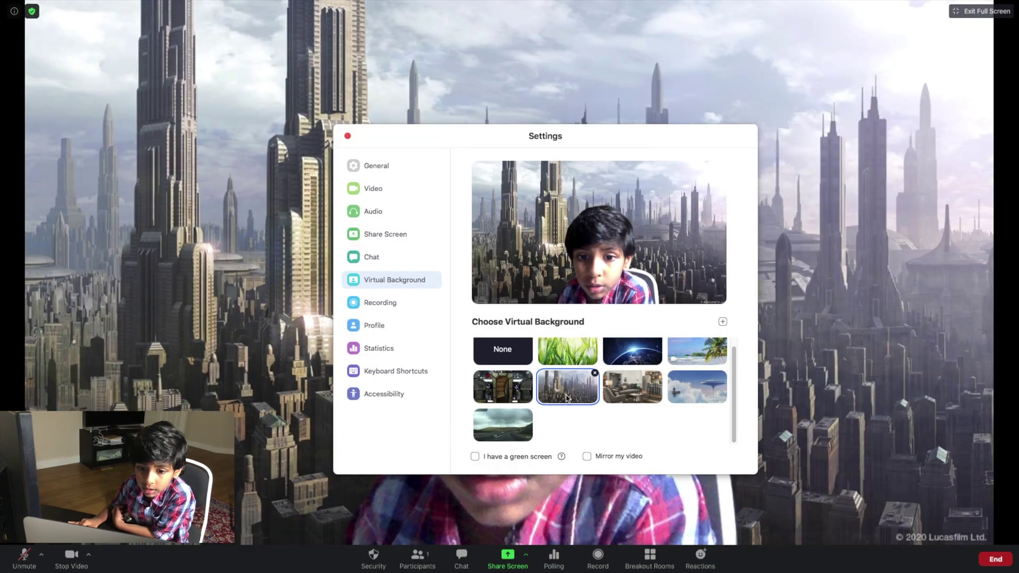
pyautogui.click(681, 392)
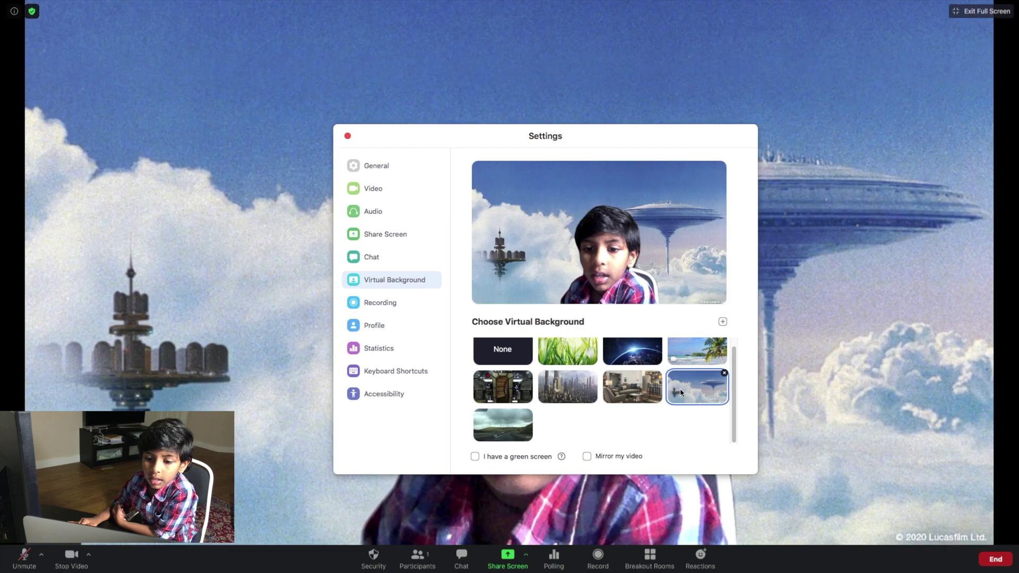
pyautogui.click(724, 374)
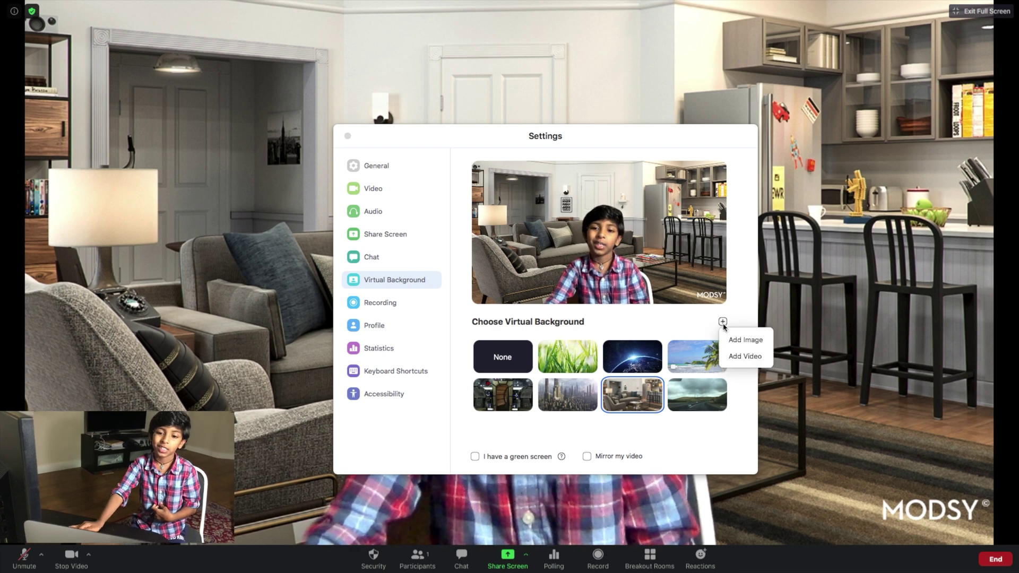
# - Add background-1.jpg from the Desktop as a virtual background, restoring the cloud-city scene
pyautogui.click(736, 343)
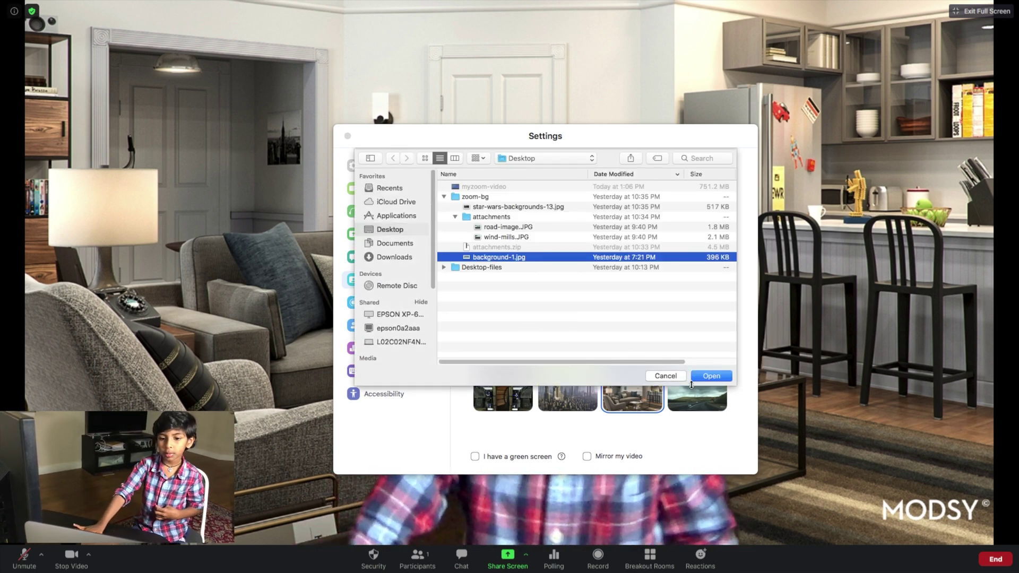
pyautogui.click(709, 377)
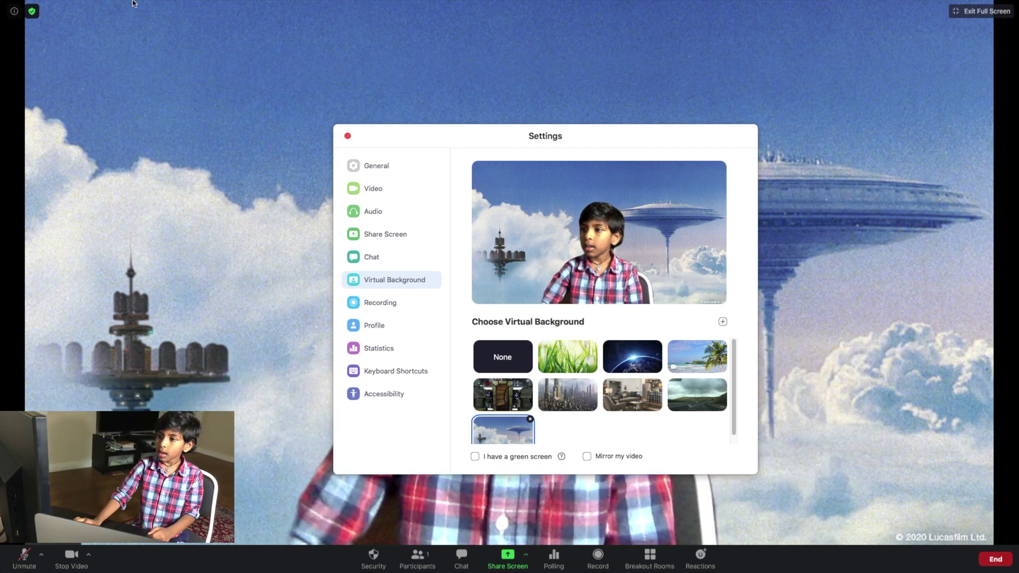
# - Return to the meeting, then switch the background to the living-room scene and close Settings
pyautogui.click(348, 136)
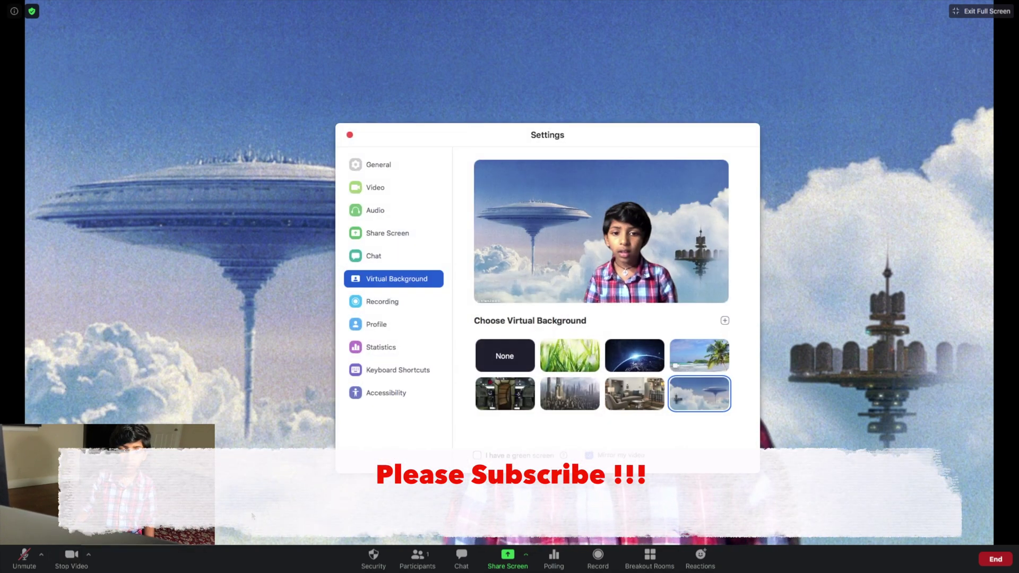
pyautogui.click(615, 399)
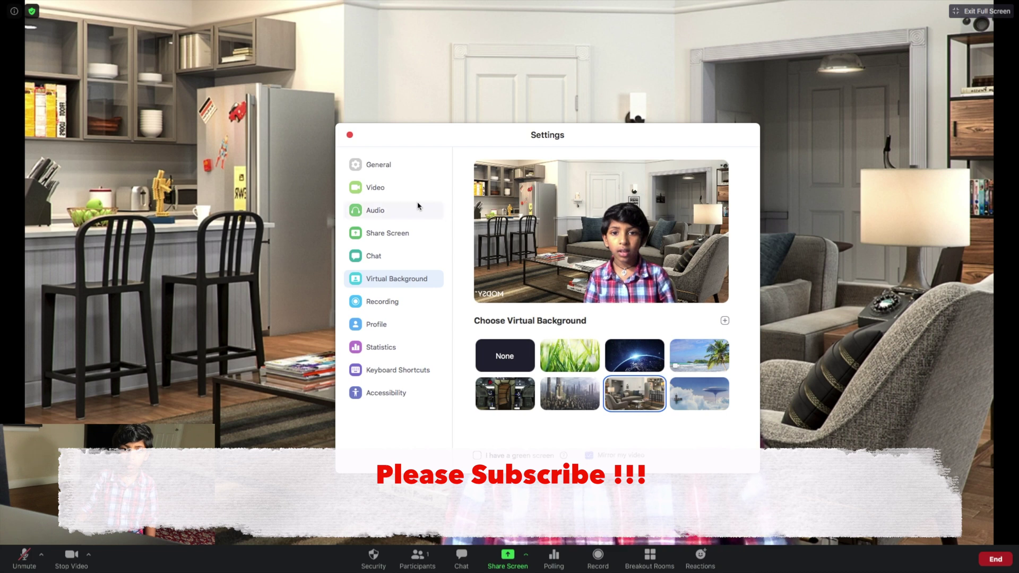
pyautogui.click(349, 133)
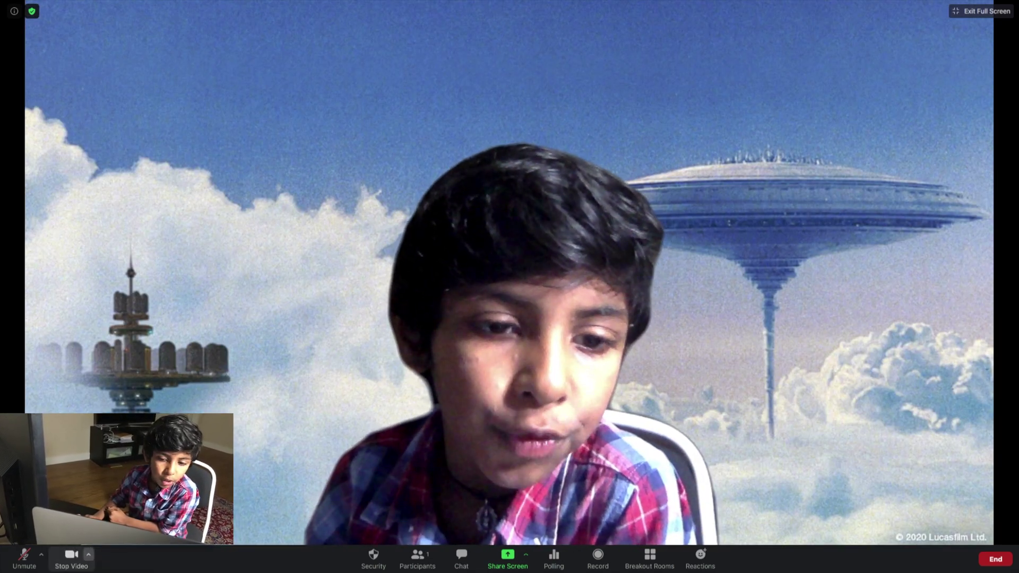
# - Reopen Settings with Cmd+comma, pick the Millennium Falcon cockpit background, and return to the meeting
pyautogui.press('super+comma')
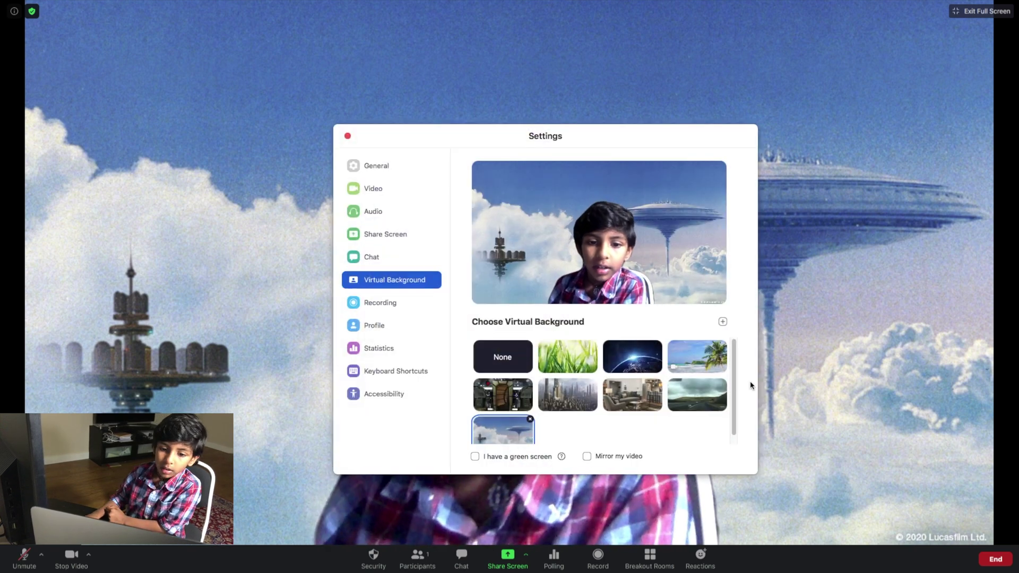
pyautogui.click(475, 391)
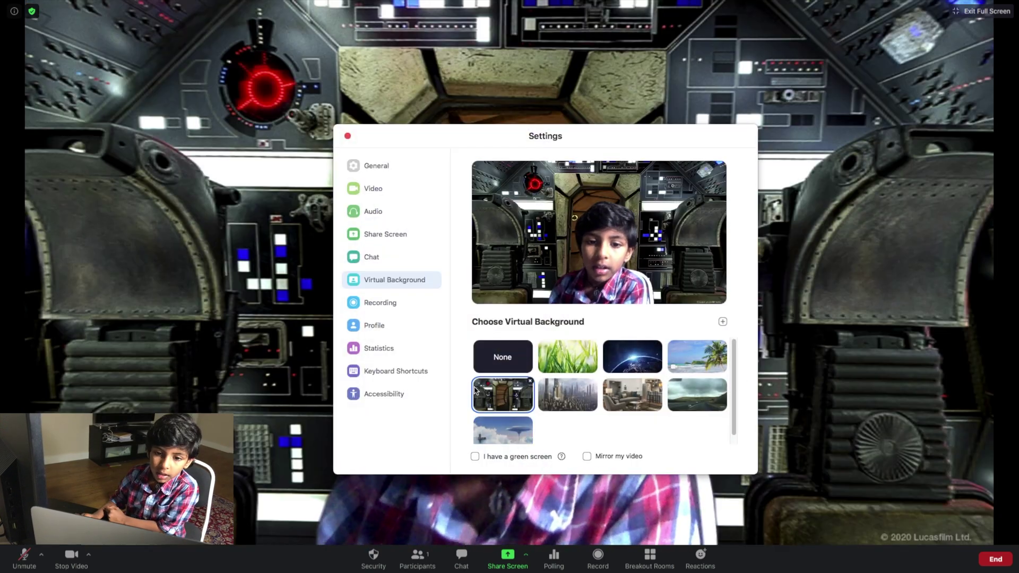
pyautogui.click(348, 136)
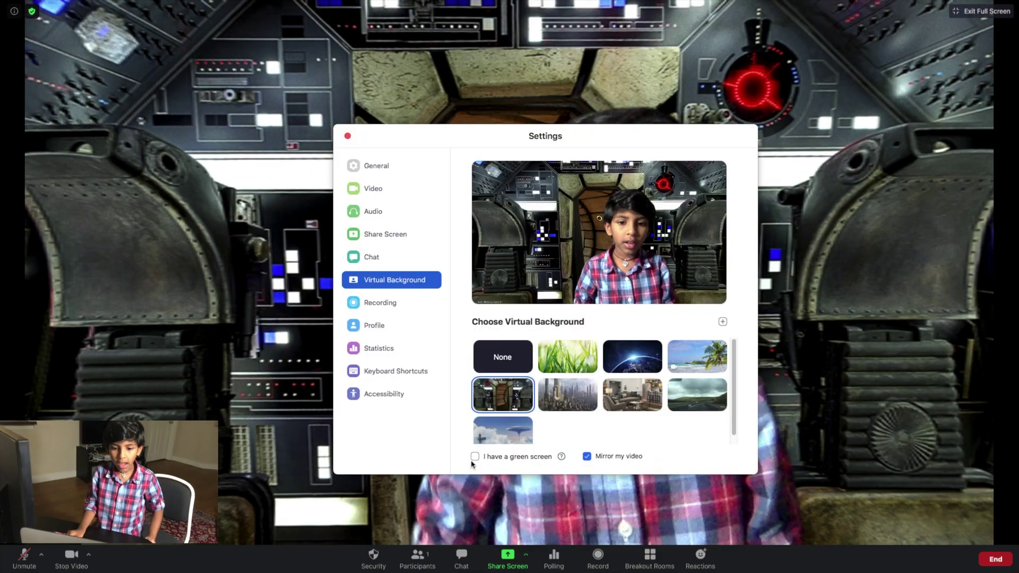
# - Test the green-screen option, then turn it off, keep Mirror my video on, and choose the road background
pyautogui.click(474, 456)
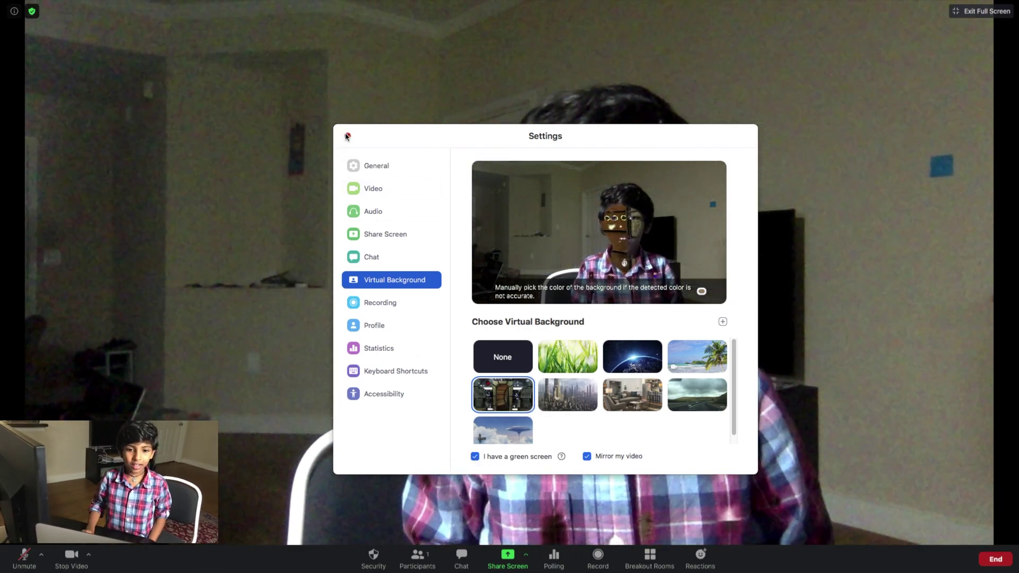
pyautogui.click(348, 136)
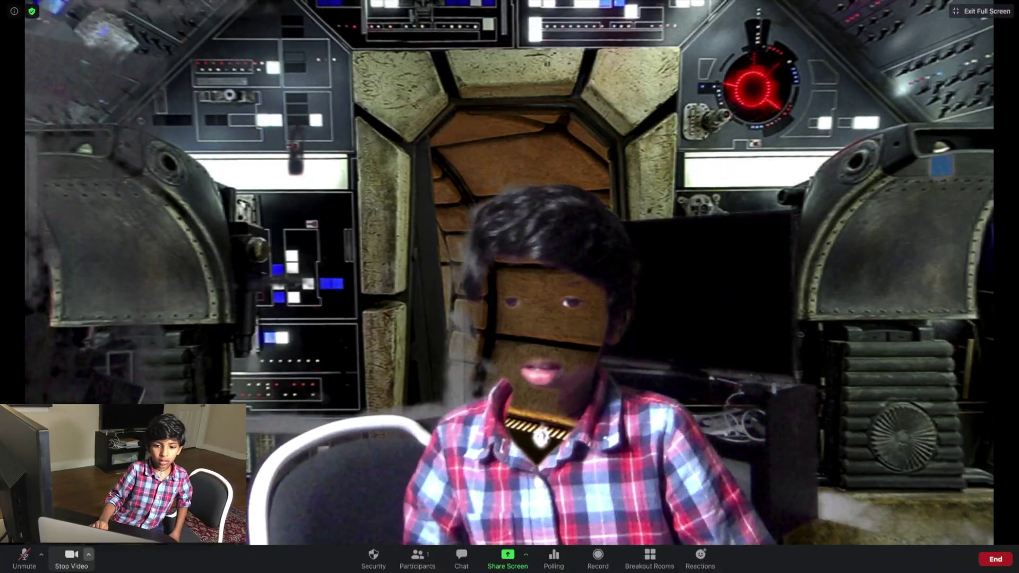
pyautogui.press('super+comma')
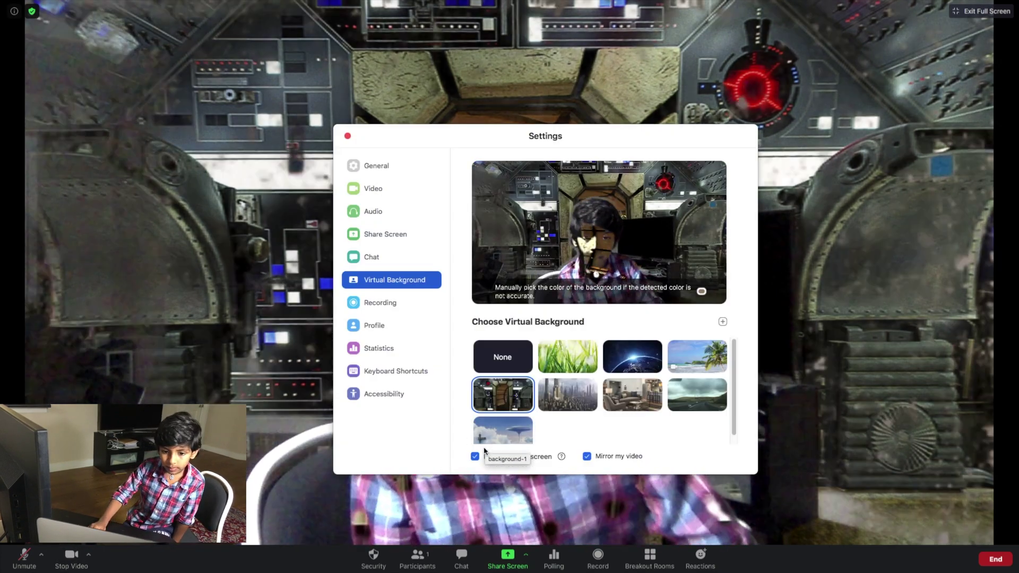
pyautogui.click(474, 456)
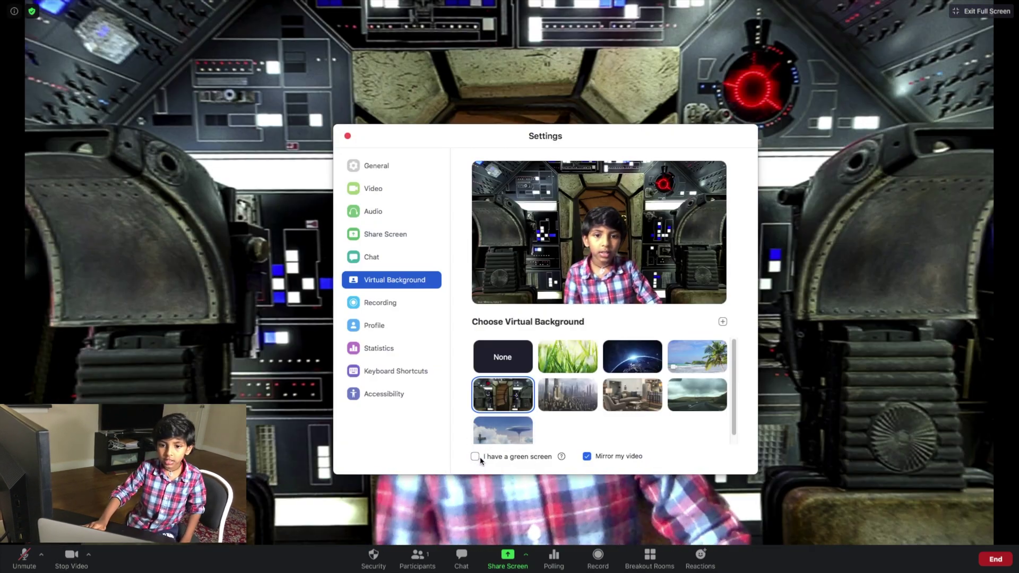
pyautogui.click(719, 396)
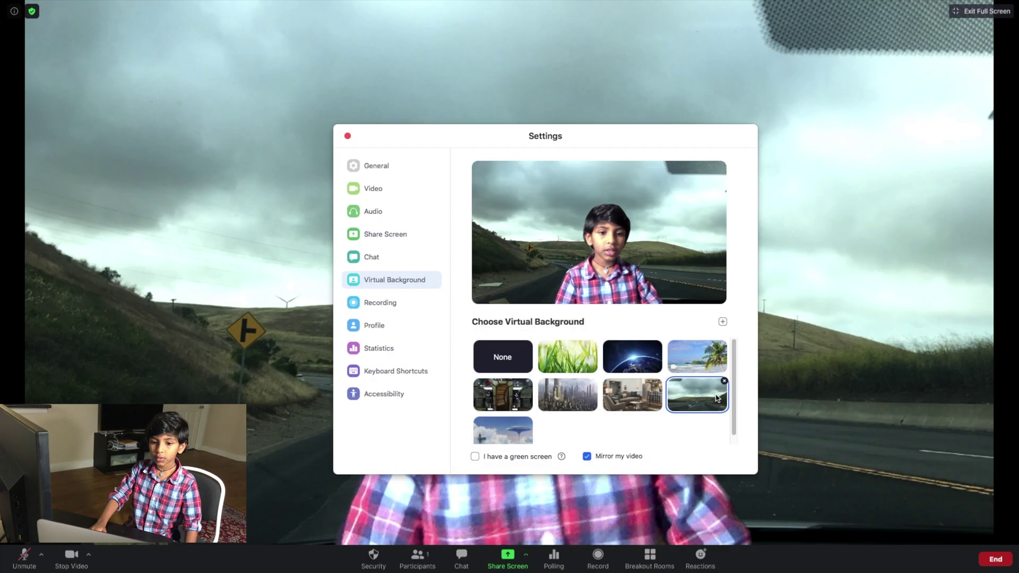
# - Turn on 'I have a green screen' and close Settings to see the patchy highway background
pyautogui.click(475, 457)
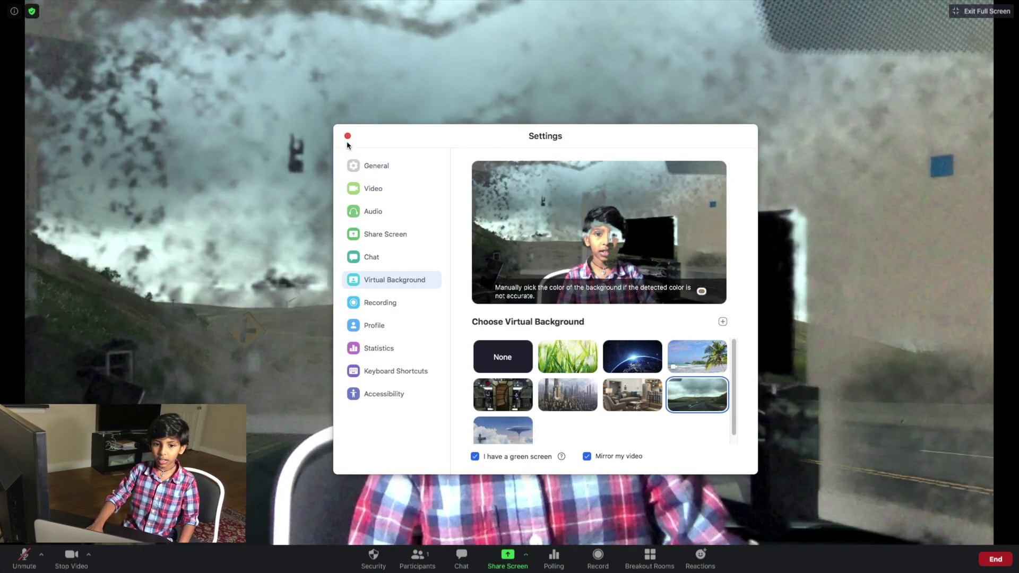
pyautogui.click(348, 137)
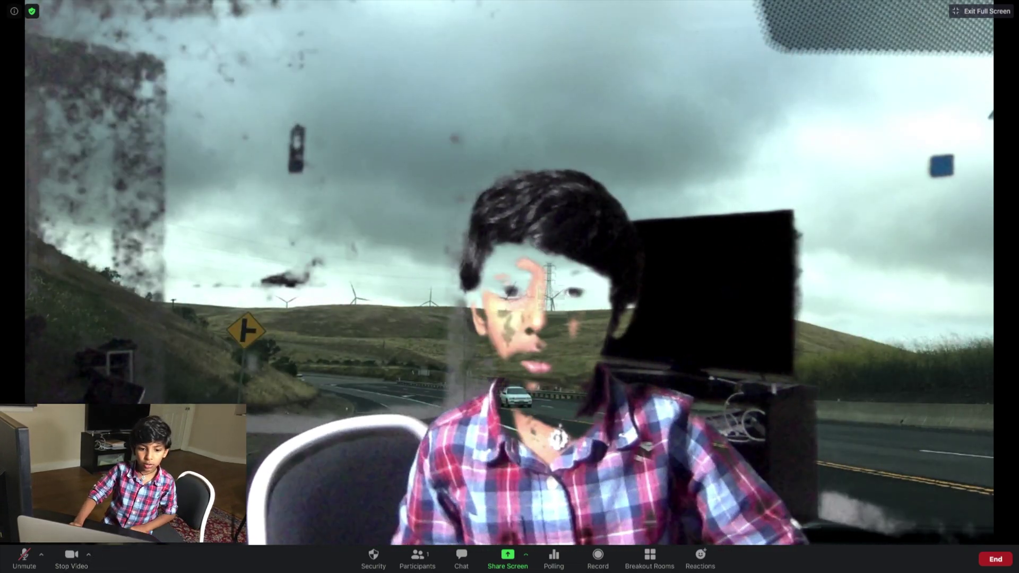
# - Select the Earth-from-space virtual background and toggle the 'I have a green screen' checkbox
pyautogui.click(89, 554)
pyautogui.click(133, 522)
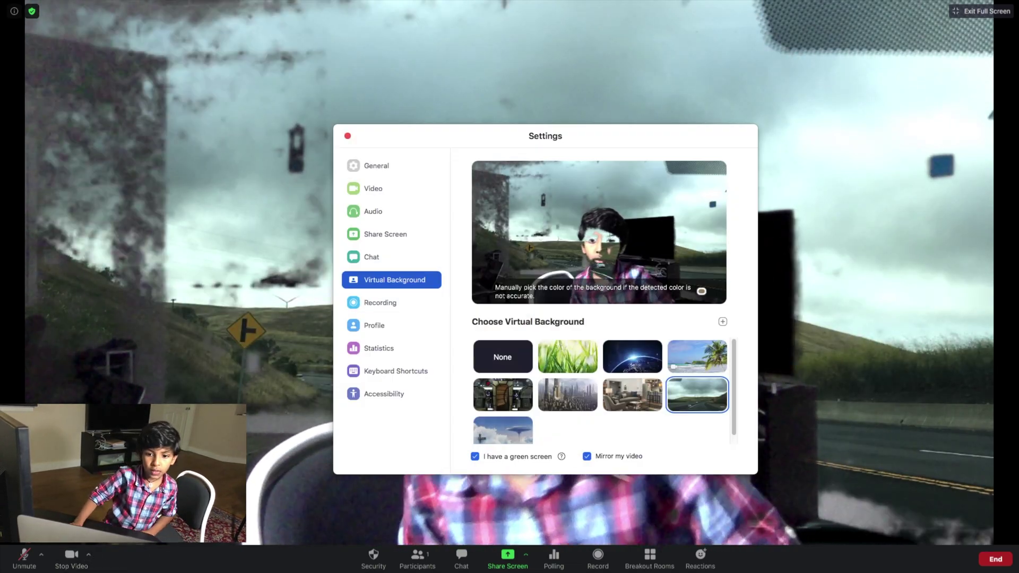
pyautogui.click(605, 352)
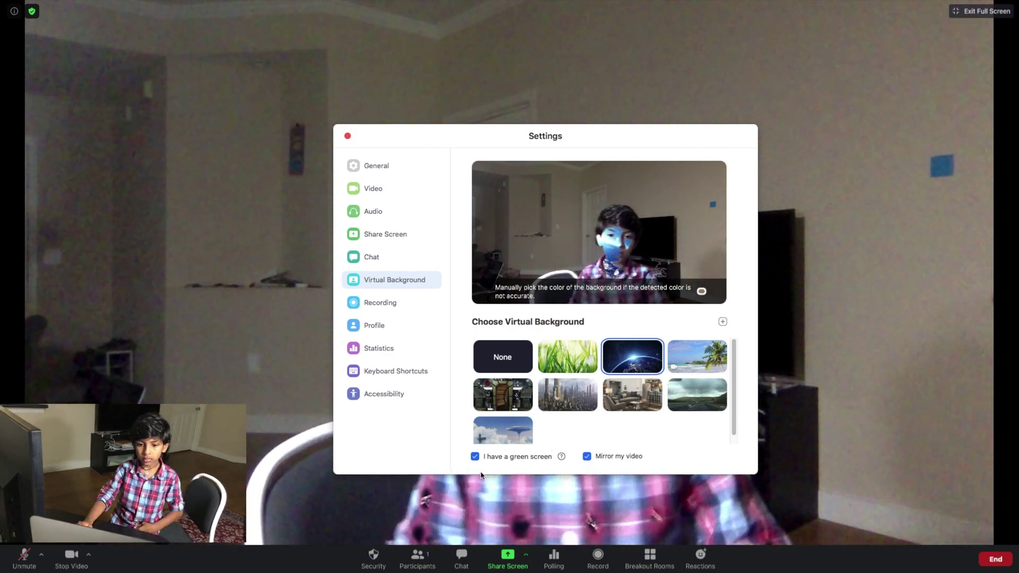
pyautogui.click(475, 456)
pyautogui.click(474, 457)
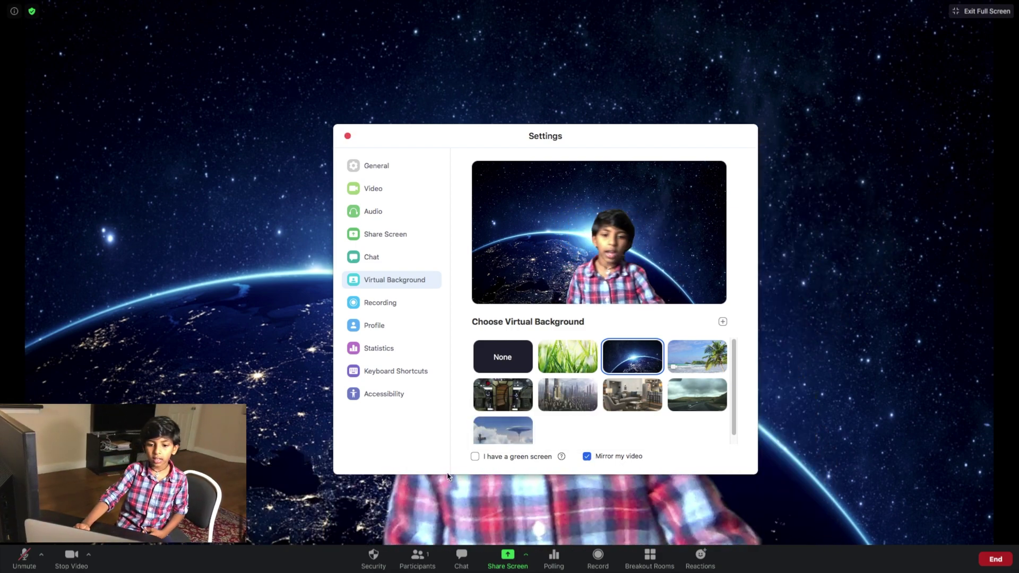
# - Preview green screen on, then switch it off and close Settings for a clean Earth-from-space background
pyautogui.click(475, 457)
pyautogui.click(347, 136)
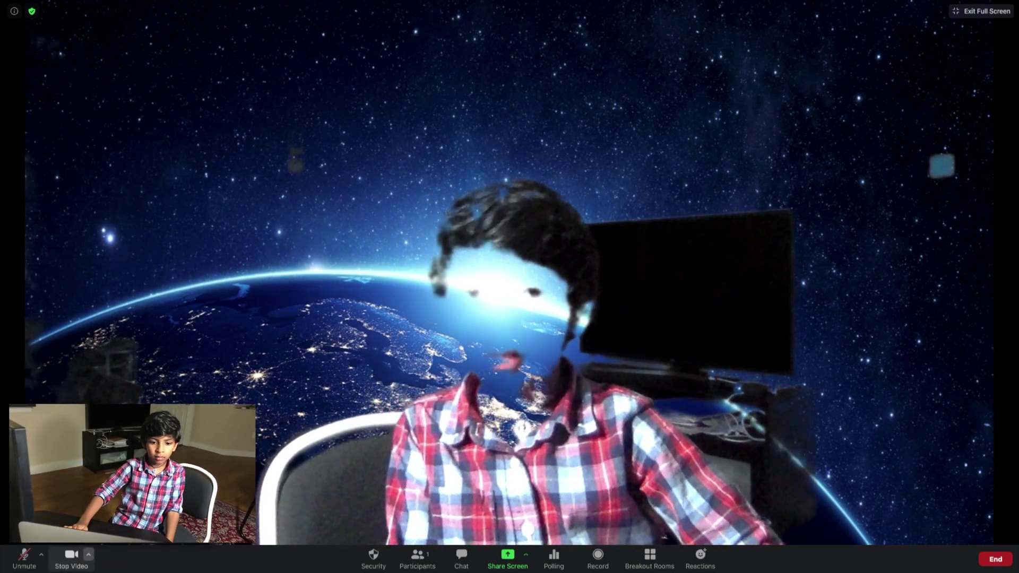
pyautogui.click(474, 457)
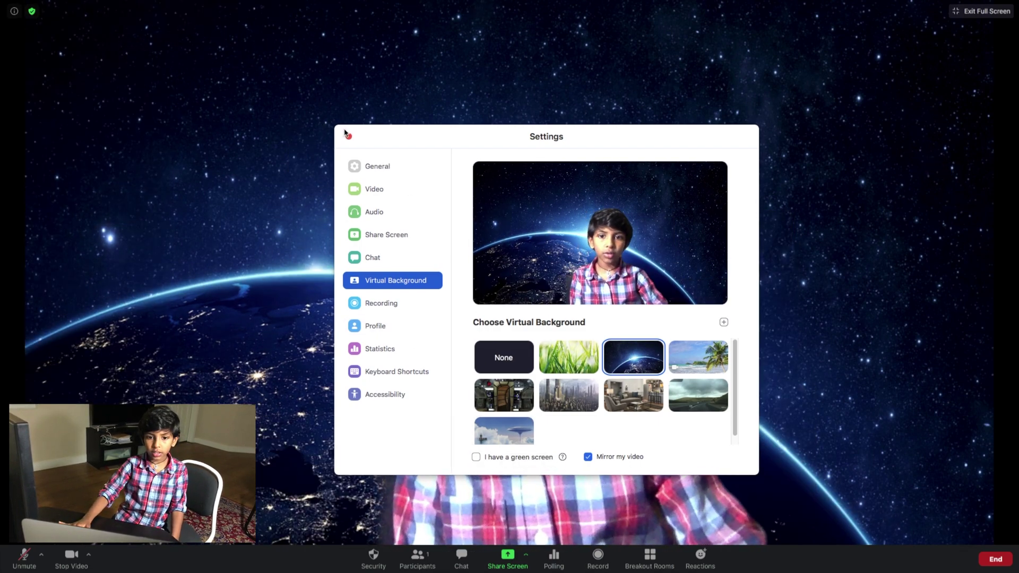
pyautogui.click(348, 136)
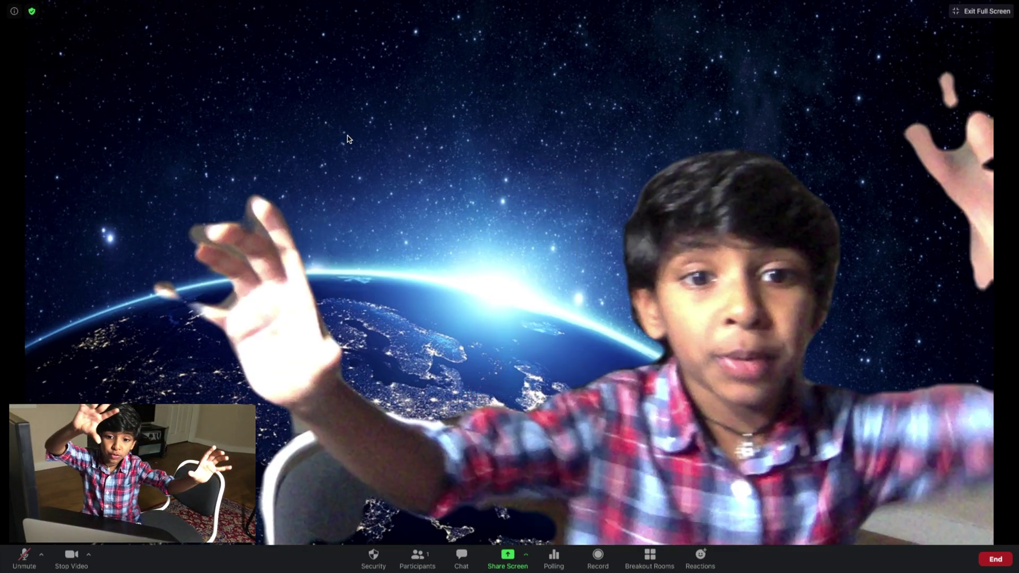